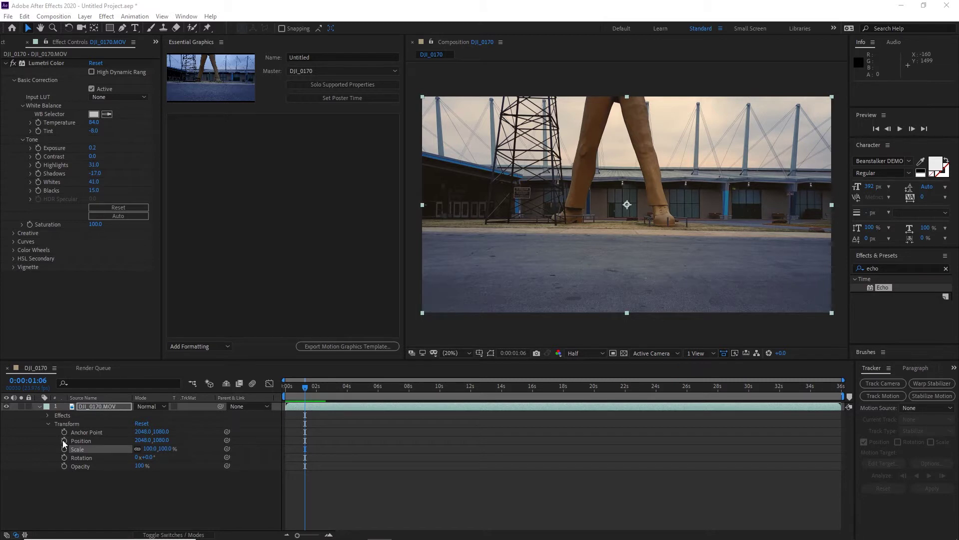
Add a Position expression using wiggle(), entering a frequency of 30.
{"action": "left_click", "coordinate": [64, 440], "text": "alt"}
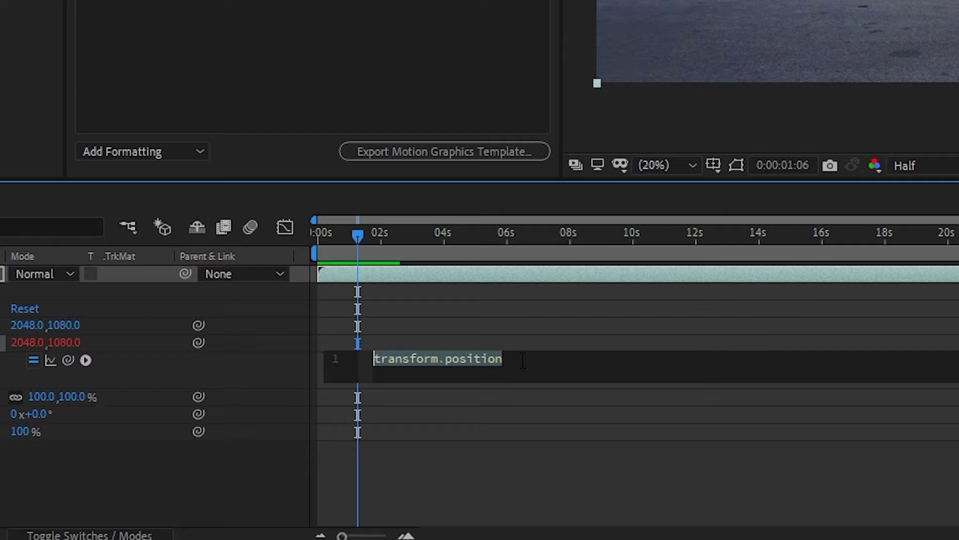
{"action": "type", "text": "wiggle"}
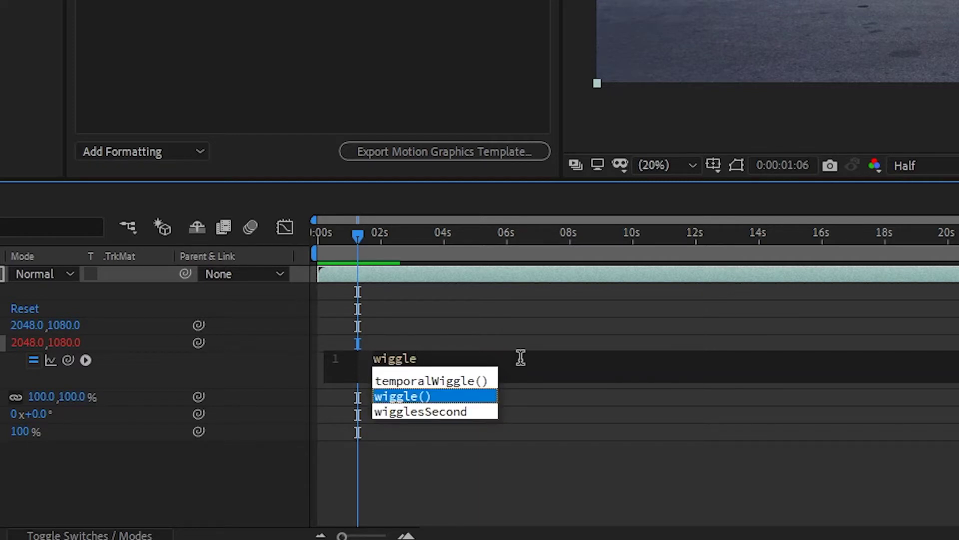
{"action": "key", "text": "Return"}
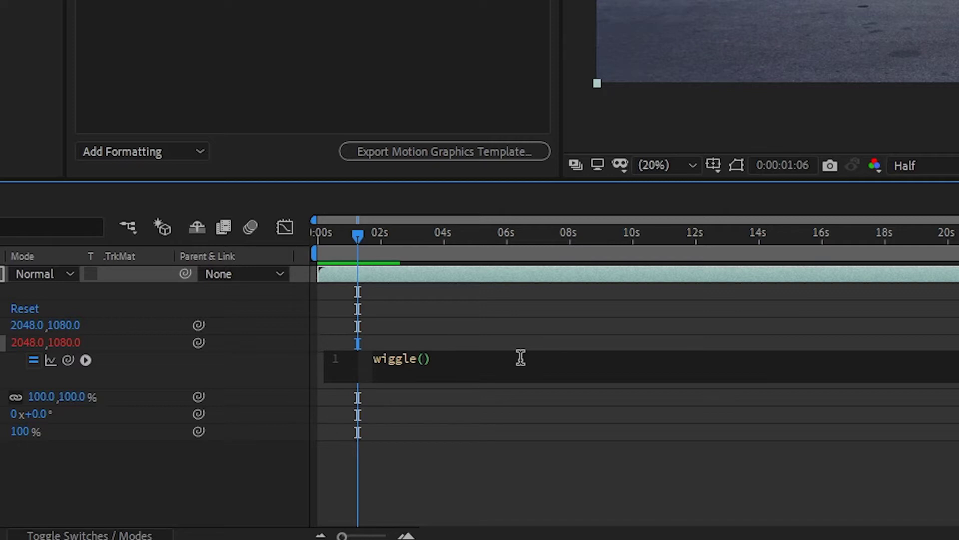
{"action": "type", "text": "30,"}
Complete the expression as wiggle(30,5) and set the drone clip's Scale to about 101%.
{"action": "type", "text": "5"}
{"action": "left_click", "coordinate": [38, 397]}
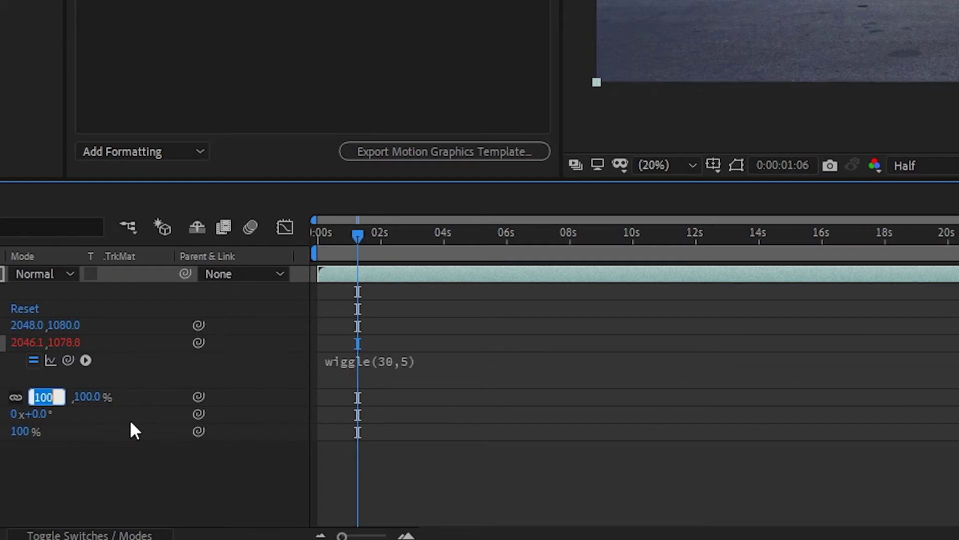
{"action": "type", "text": "101"}
{"action": "key", "text": "Return"}
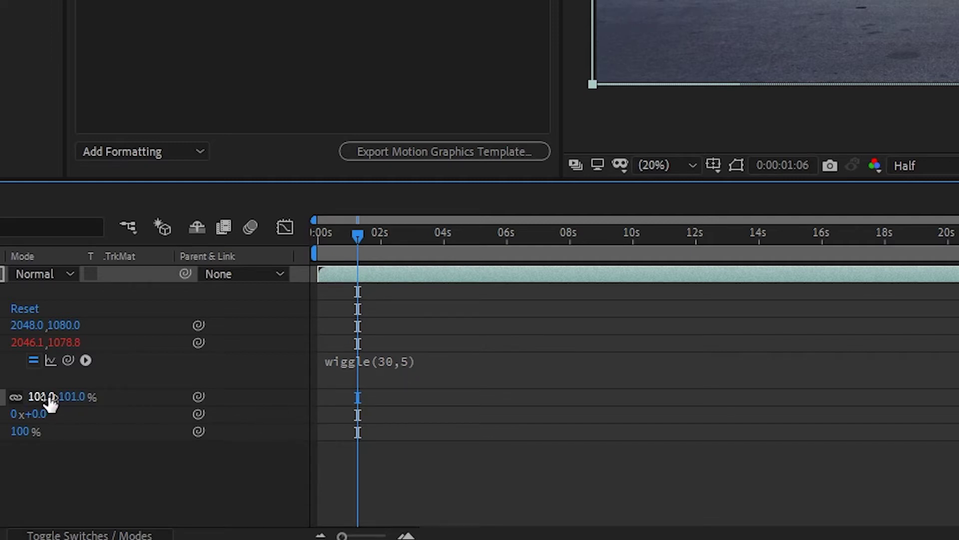
{"action": "mouse_move", "coordinate": [47, 401]}
{"action": "left_mouse_down"}
{"action": "mouse_move", "coordinate": [65, 399]}
{"action": "mouse_move", "coordinate": [52, 400]}
{"action": "left_mouse_up"}
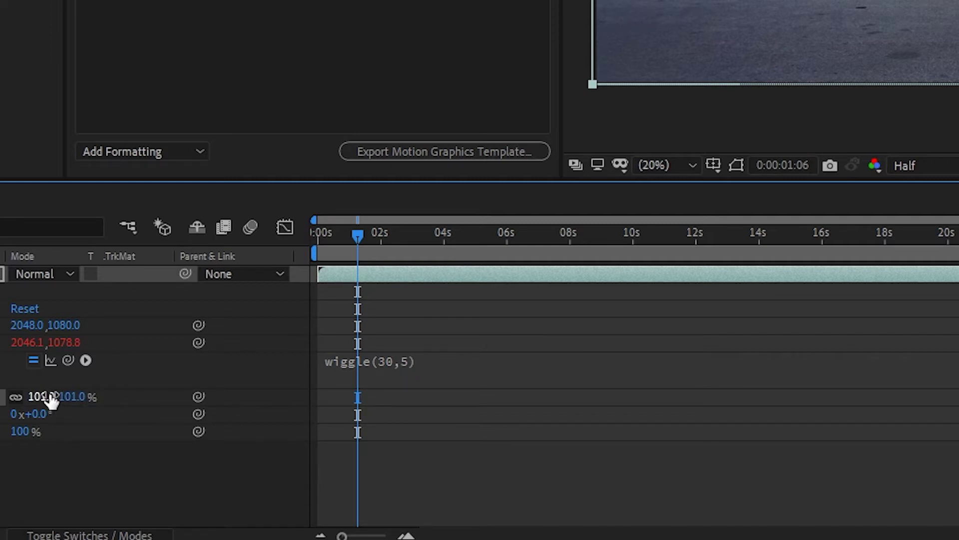
Enable the composition's motion blur switch in the timeline toolbar.
{"action": "left_click", "coordinate": [252, 227]}
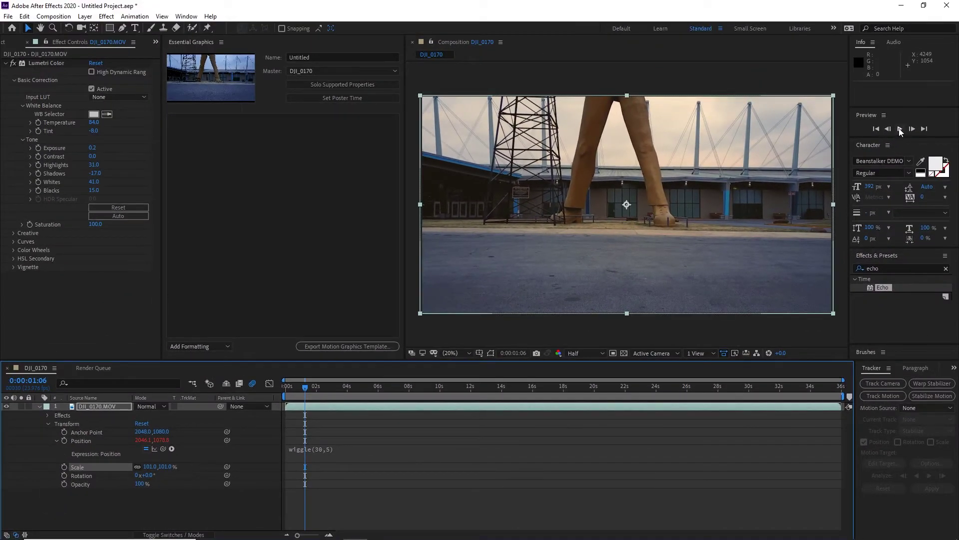
Play a preview of the shake and edit the Position expression toward wiggle(50,8).
{"action": "left_click", "coordinate": [901, 130]}
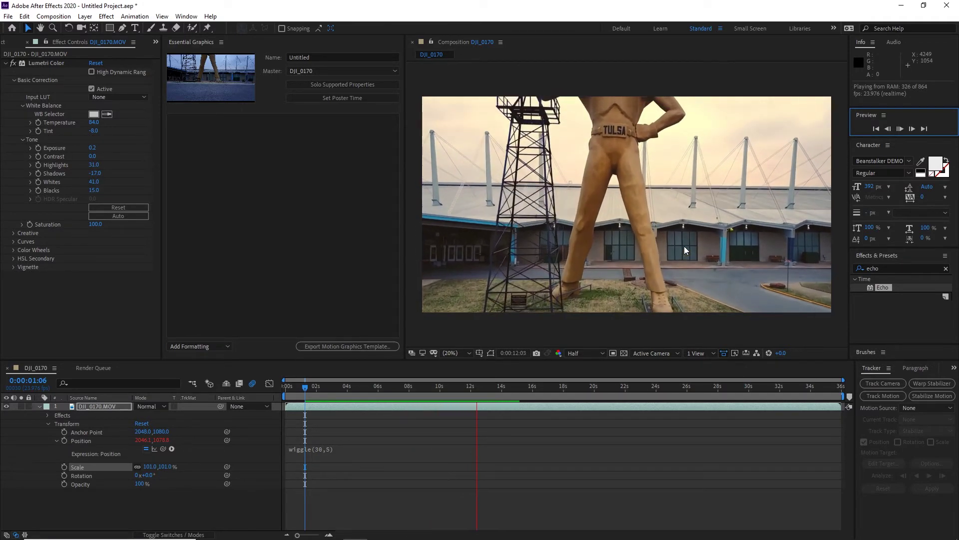
{"action": "left_click", "coordinate": [328, 453]}
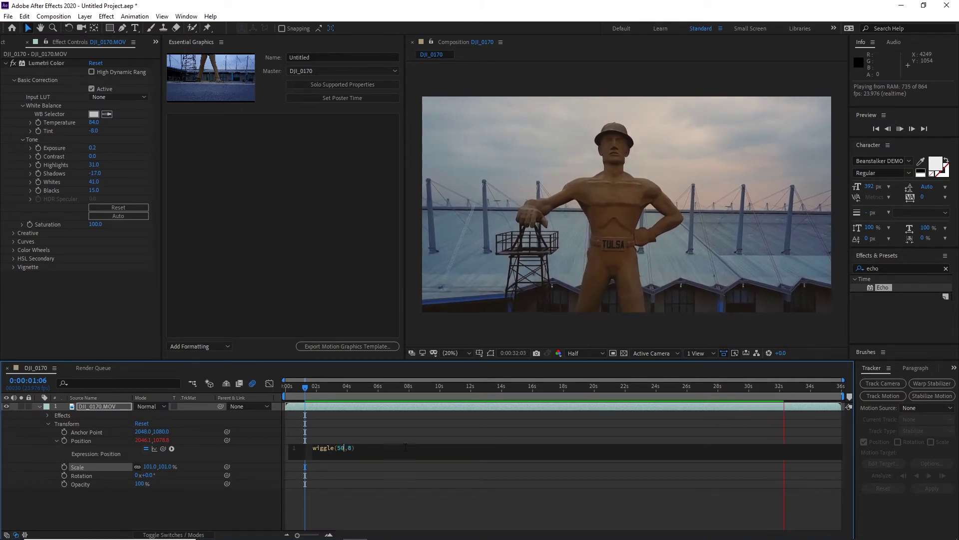
Change the expression to wiggle(50,15), restart the preview, then reopen the expression for editing.
{"action": "left_click", "coordinate": [441, 497]}
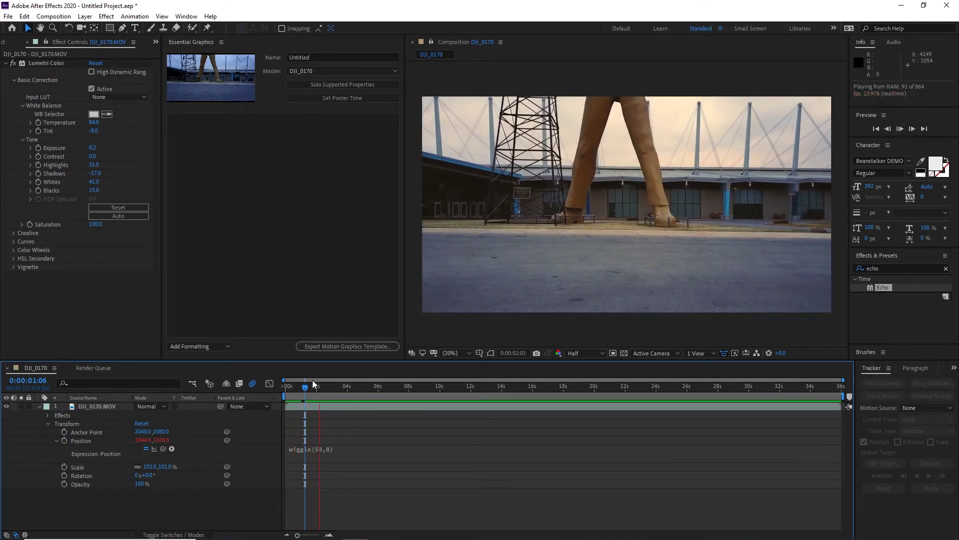
{"action": "left_click", "coordinate": [329, 449]}
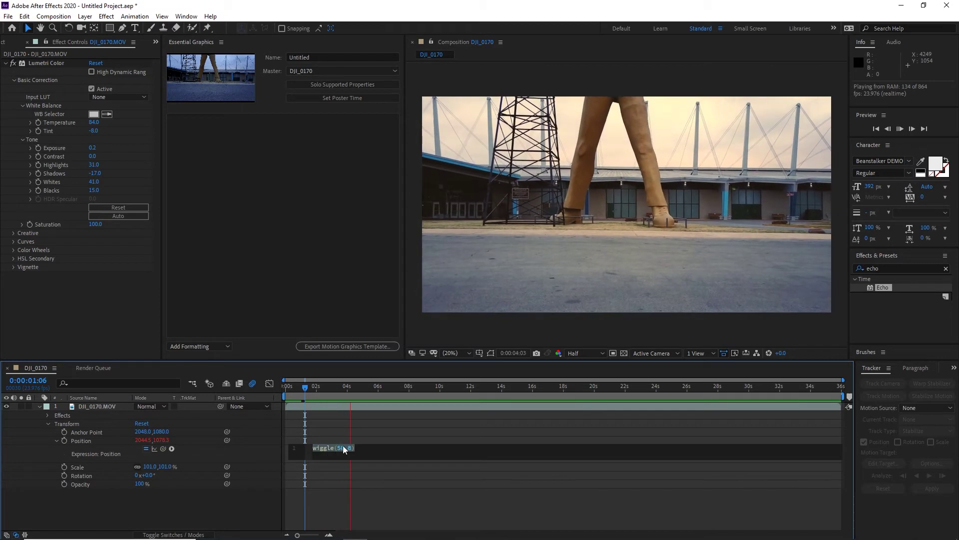
{"action": "type", "text": ")"}
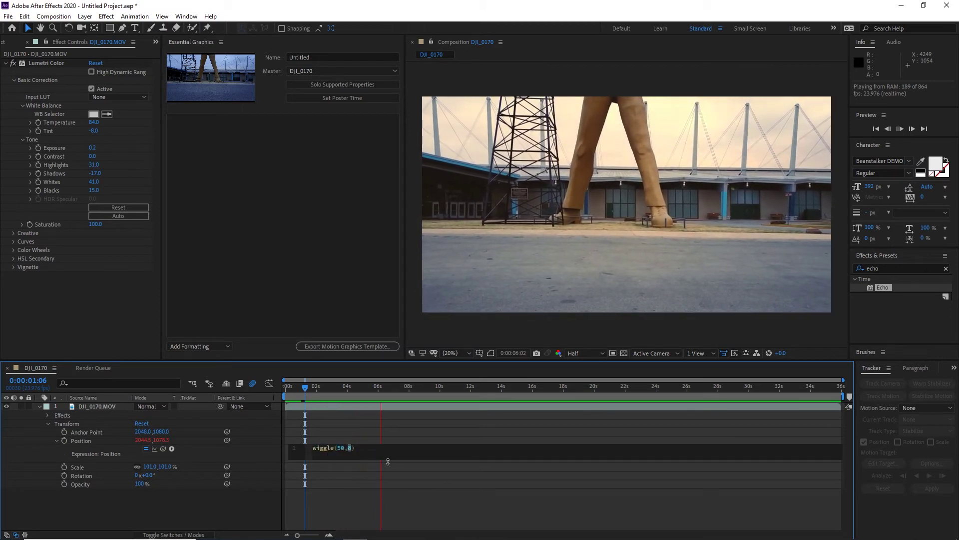
{"action": "type", "text": "1"}
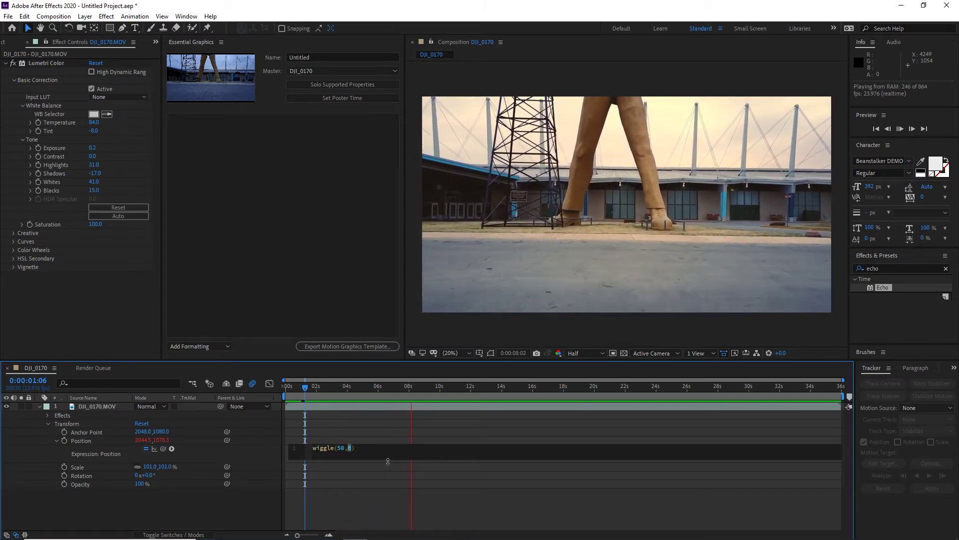
{"action": "type", "text": "5"}
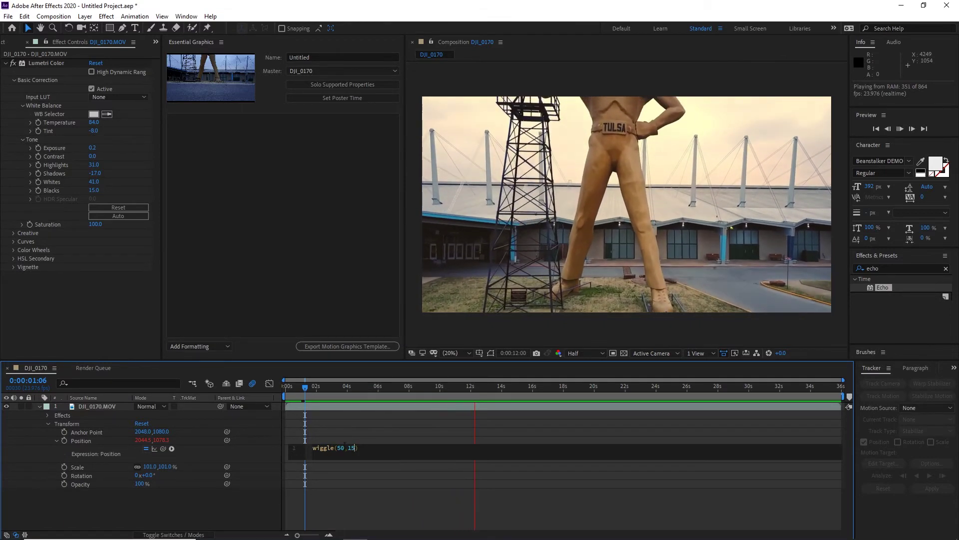
{"action": "left_click", "coordinate": [900, 129]}
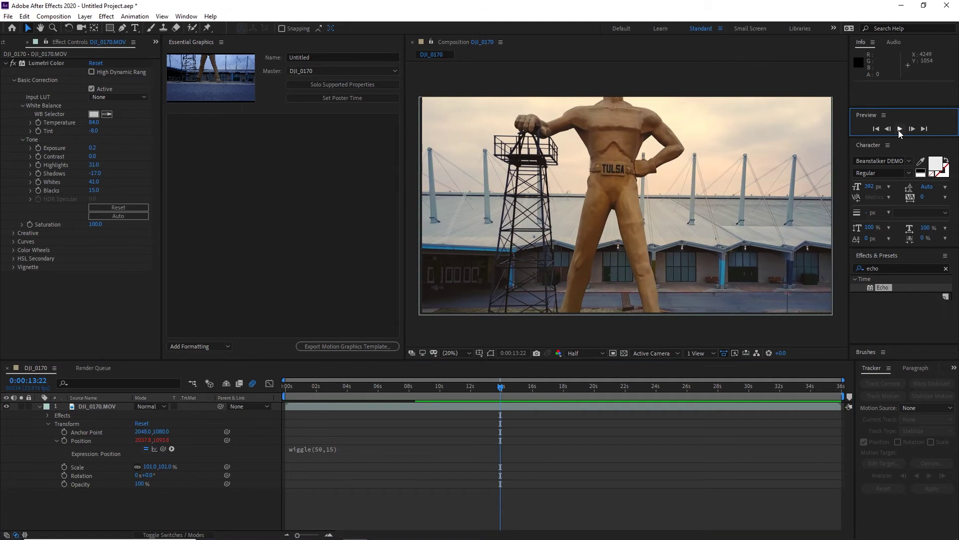
{"action": "left_click", "coordinate": [901, 129]}
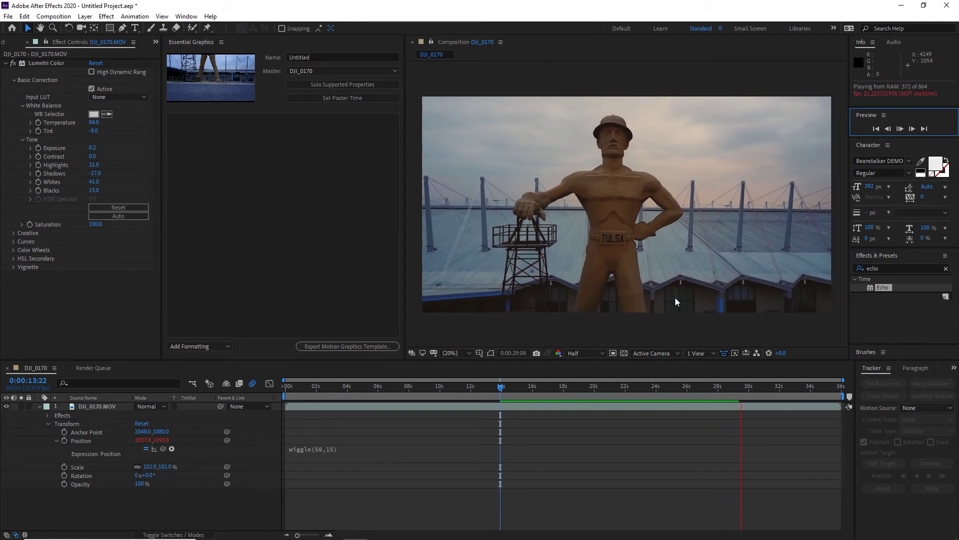
{"action": "left_click", "coordinate": [328, 452]}
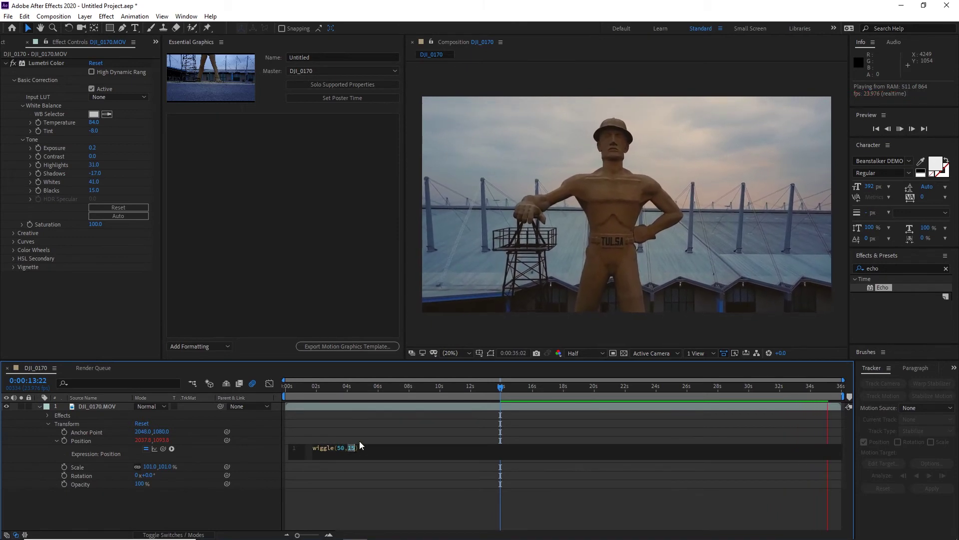
Commit wiggle(50,50) and raise the clip's Scale through 102 and 103 to 104%.
{"action": "left_click", "coordinate": [414, 486]}
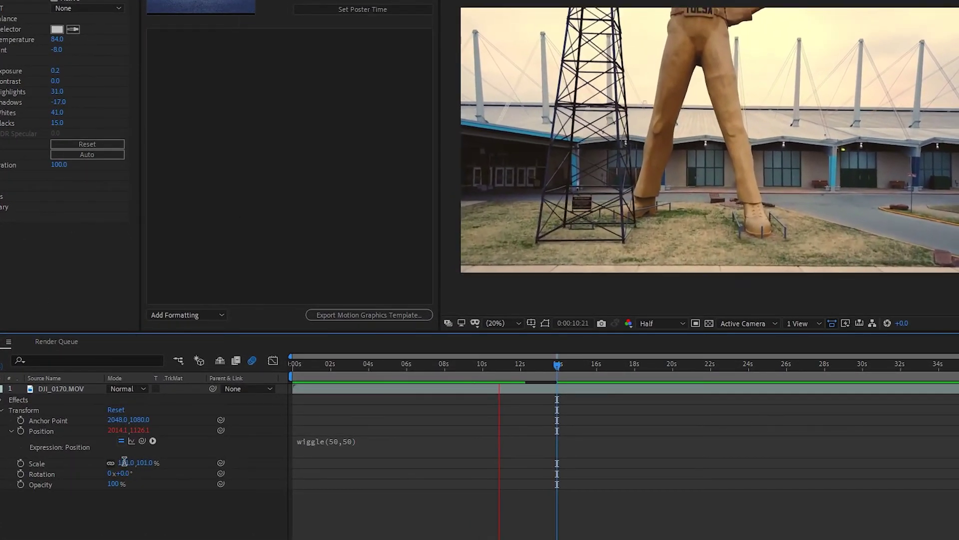
{"action": "left_click", "coordinate": [126, 464]}
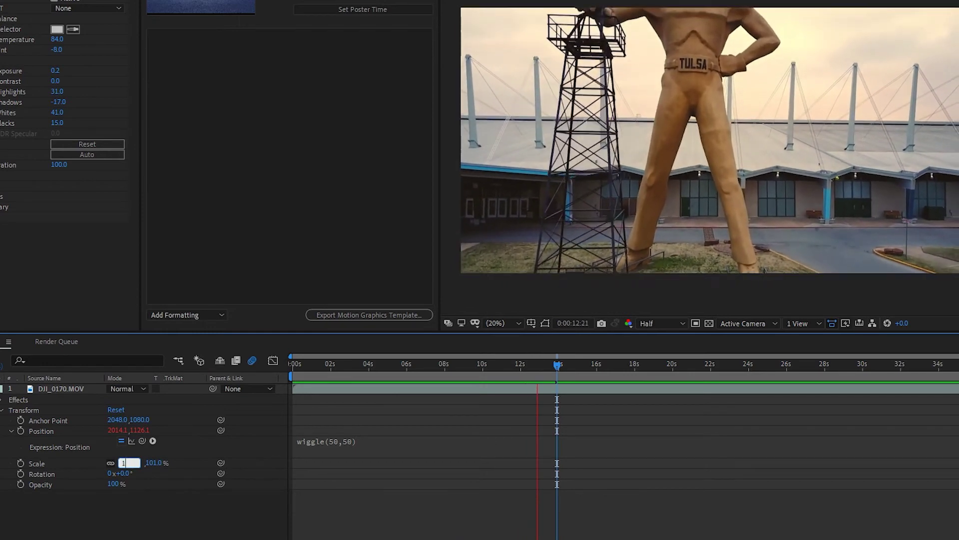
{"action": "type", "text": "102"}
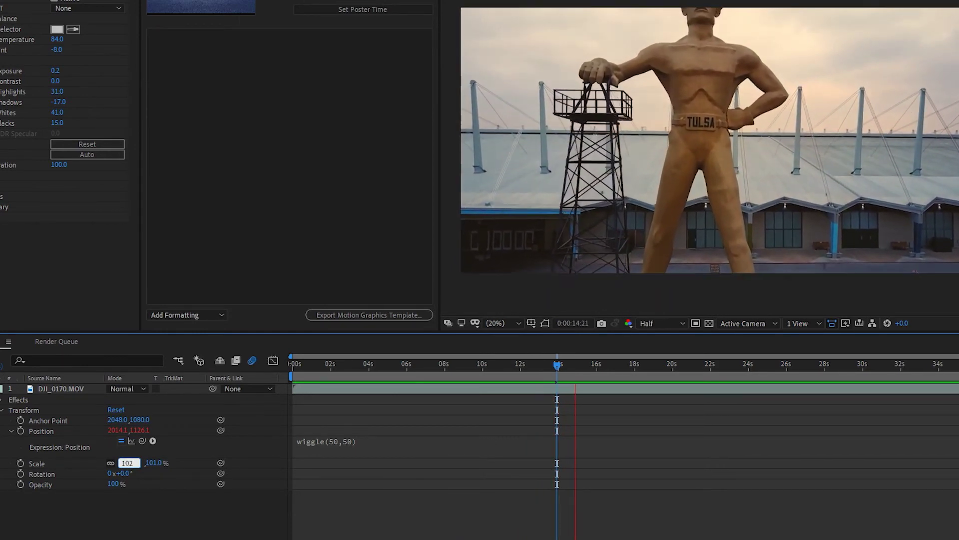
{"action": "key", "text": "Return"}
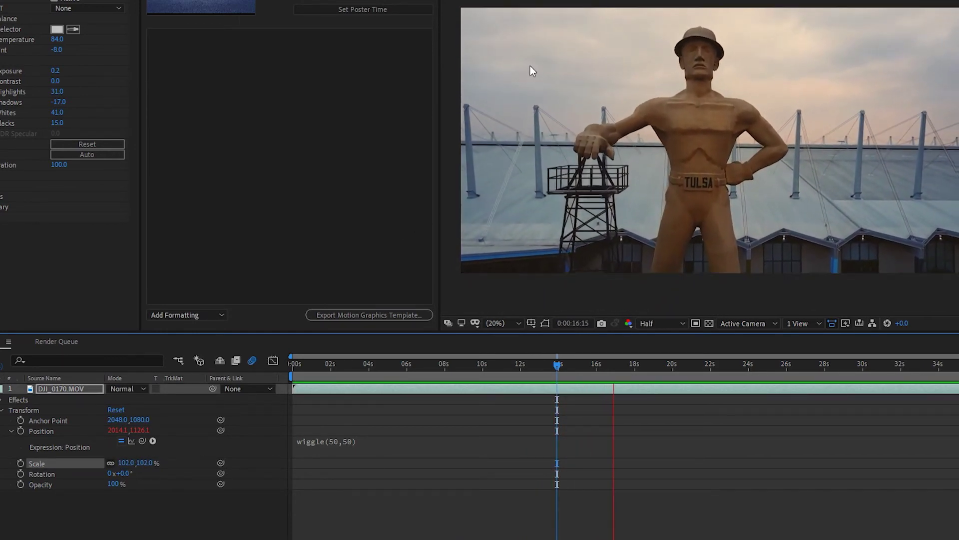
{"action": "left_click", "coordinate": [126, 463]}
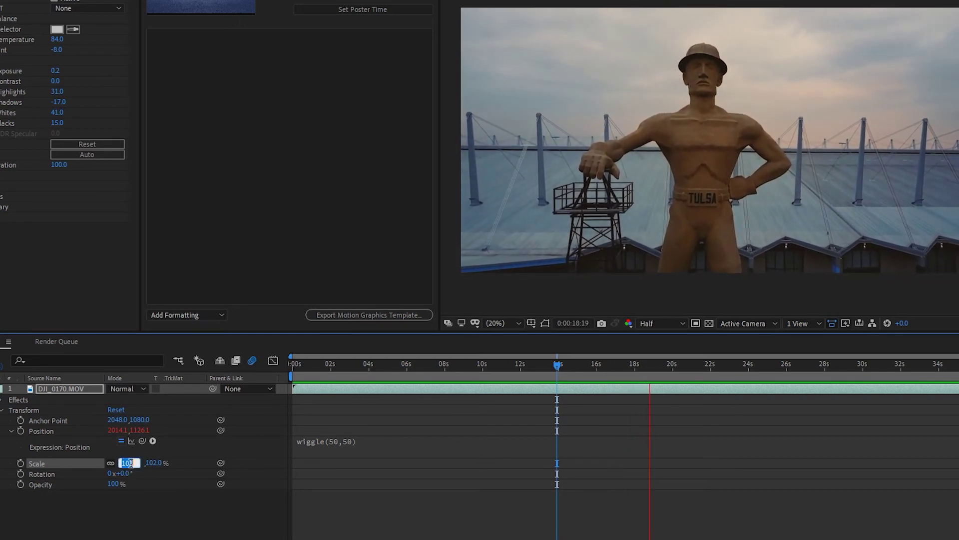
{"action": "type", "text": "103"}
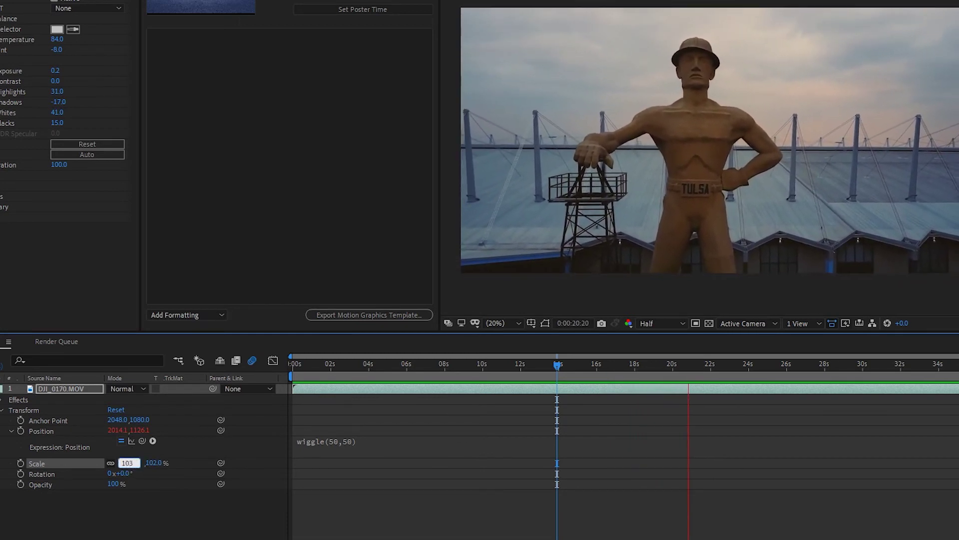
{"action": "key", "text": "Return"}
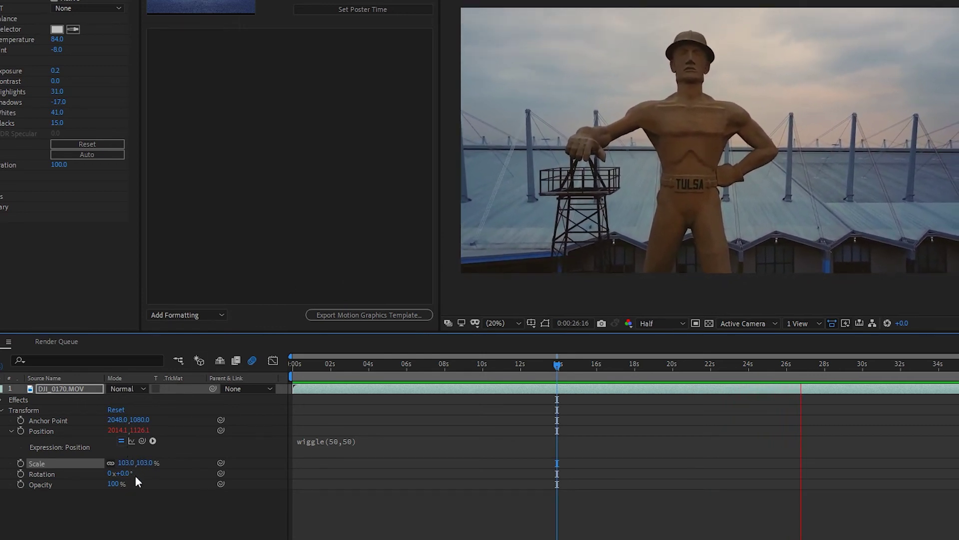
{"action": "left_click", "coordinate": [128, 462]}
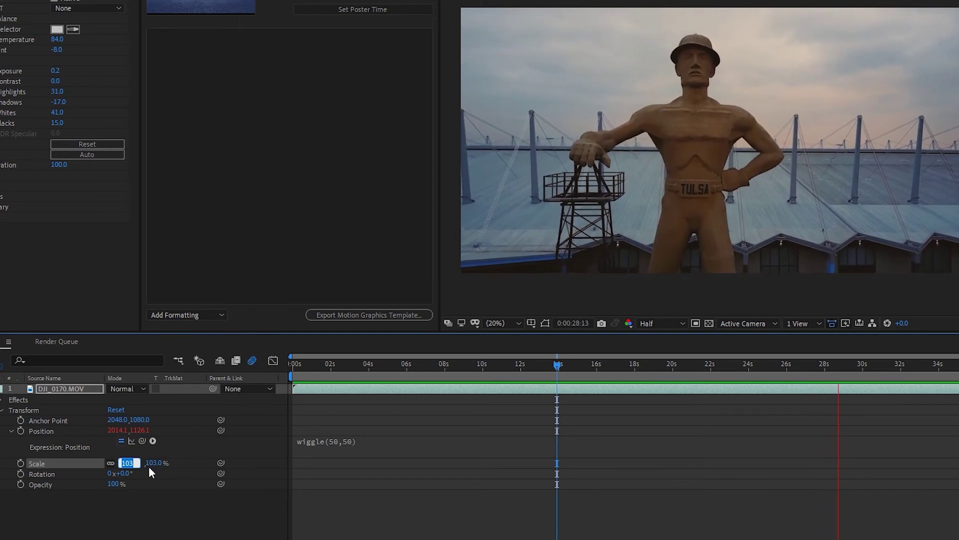
{"action": "type", "text": "104"}
{"action": "key", "text": "Return"}
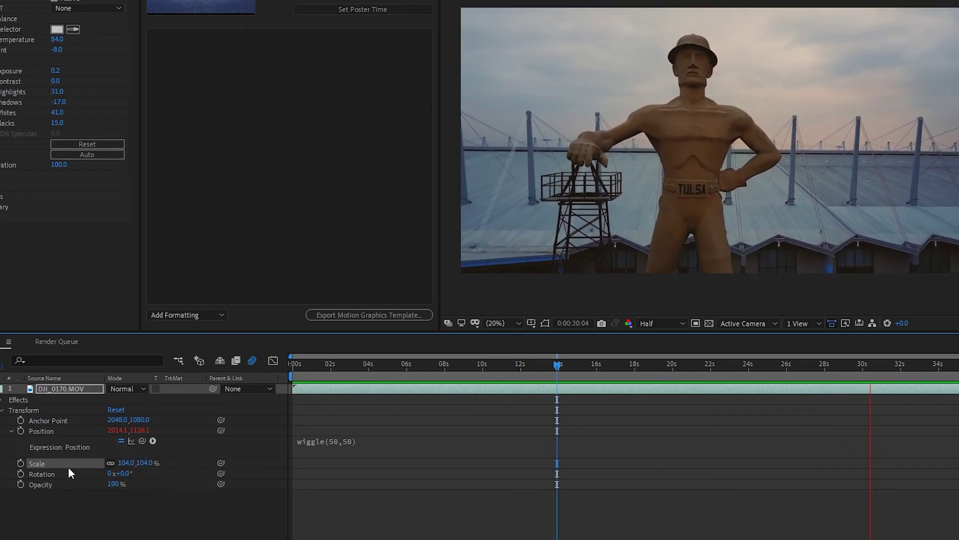